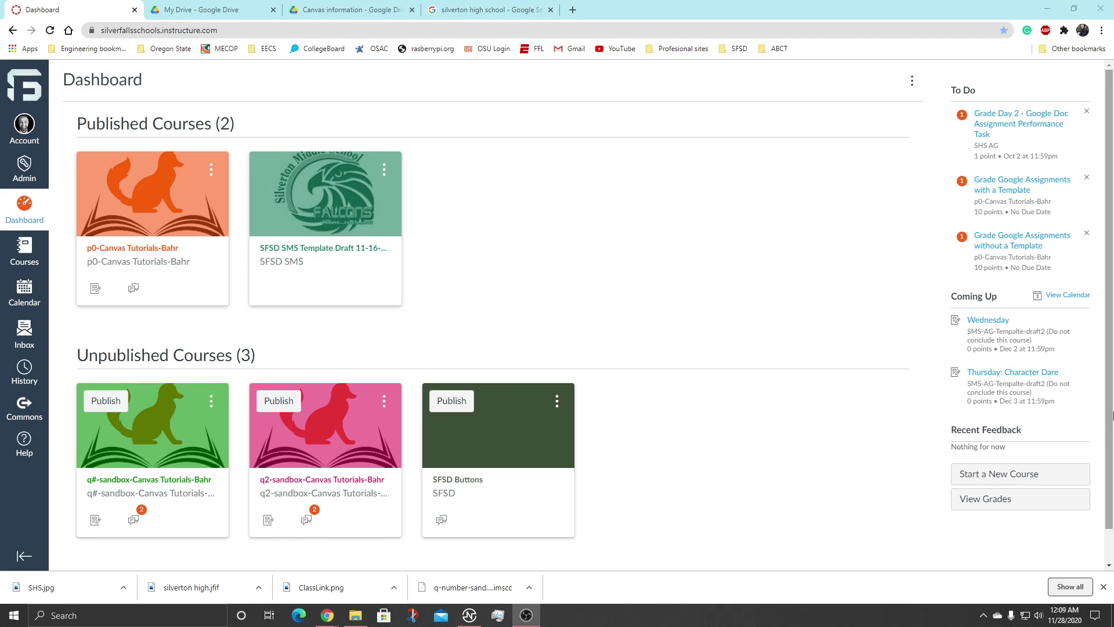
Open the Start a New Course form from the Dashboard sidebar.
left_click(1006, 478)
Create a course named q#-sandbox-coursename plus the teacher's surname, reusing that as the short name.
left_click(616, 268)
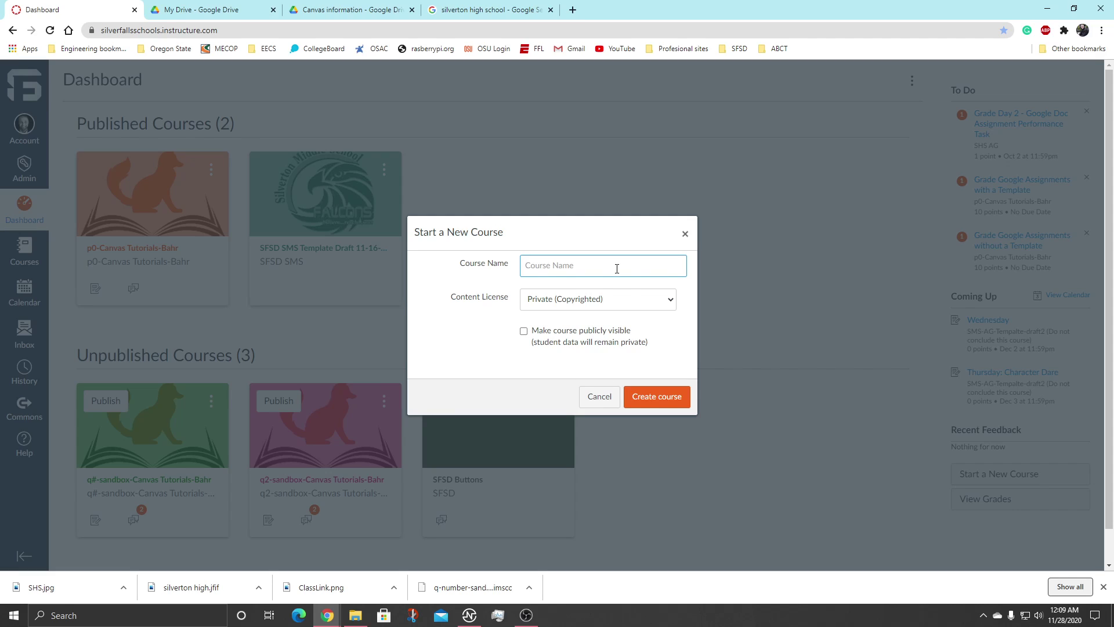
type("q#-Sandbox-coursename-bahr")
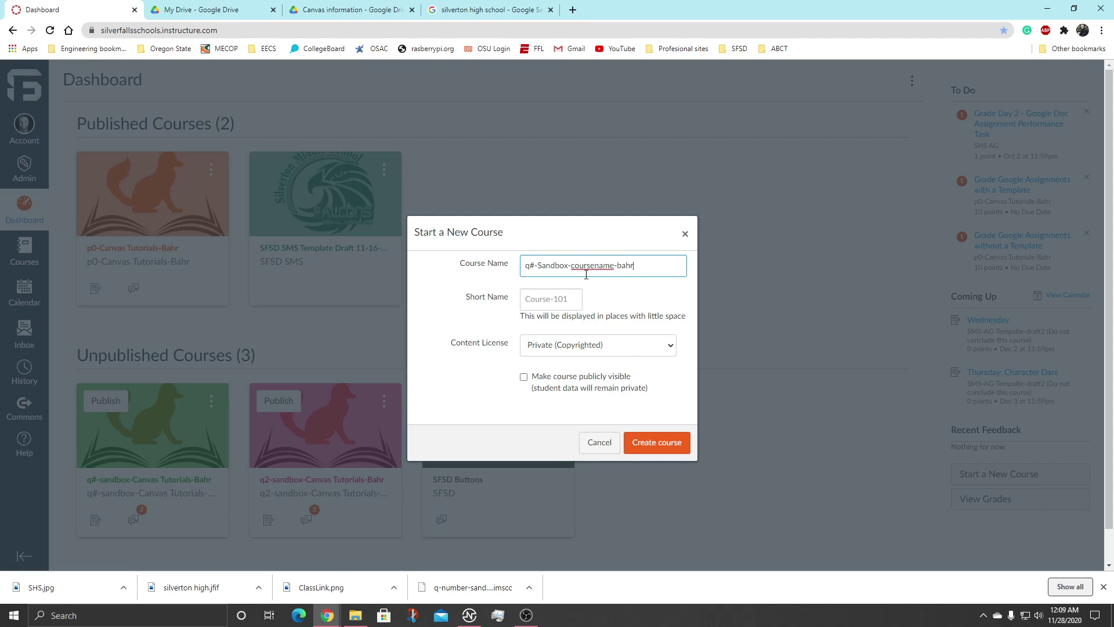
double_click(589, 269)
left_click(541, 265)
key("BackSpace")
type("s")
left_click_drag(642, 273, 518, 262)
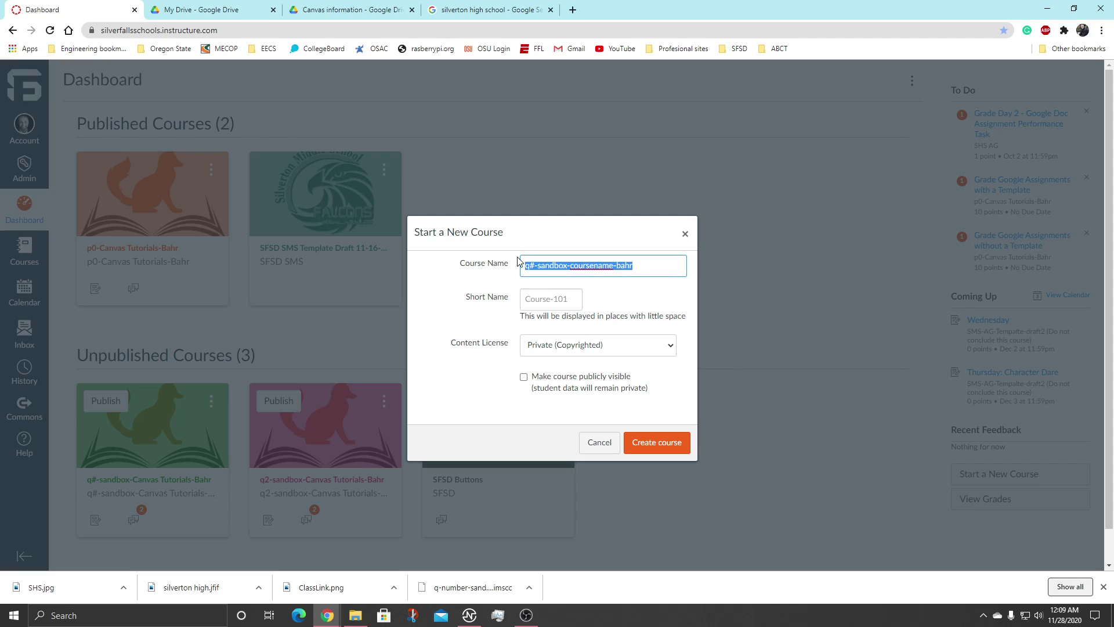
key("ctrl+c")
left_click(546, 292)
key("ctrl+v")
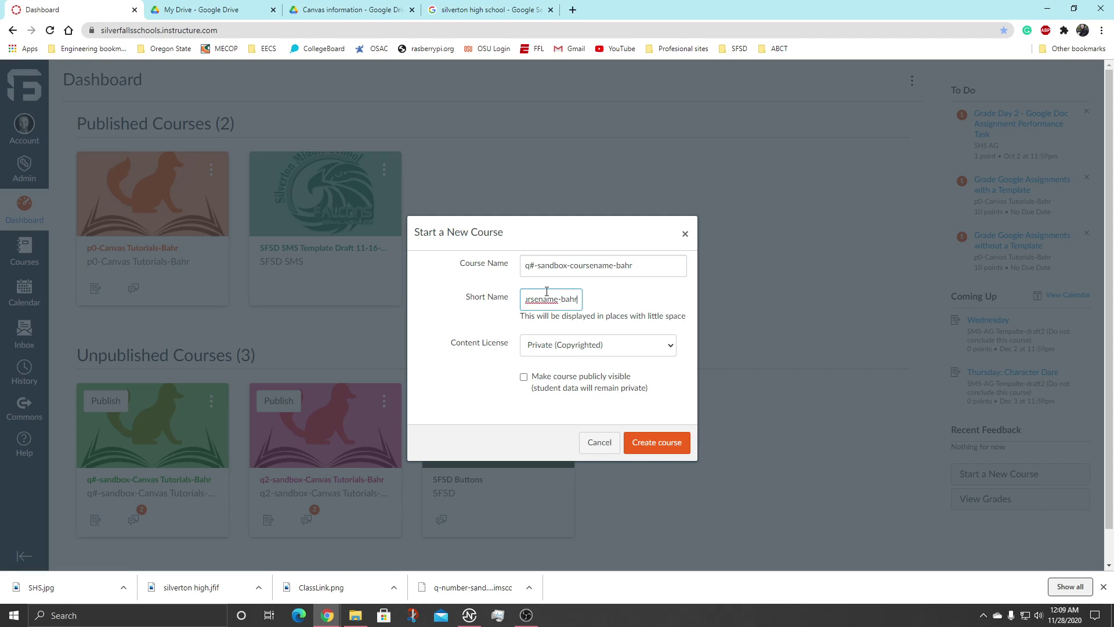
left_click(659, 444)
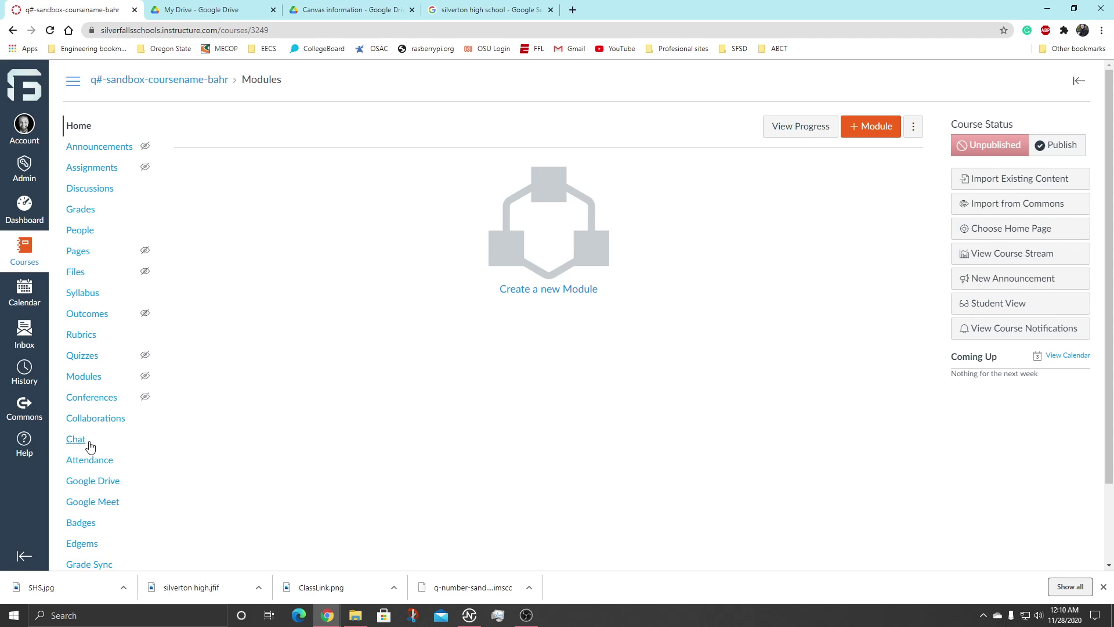
Open Commons from the global navigation bar.
left_click(25, 404)
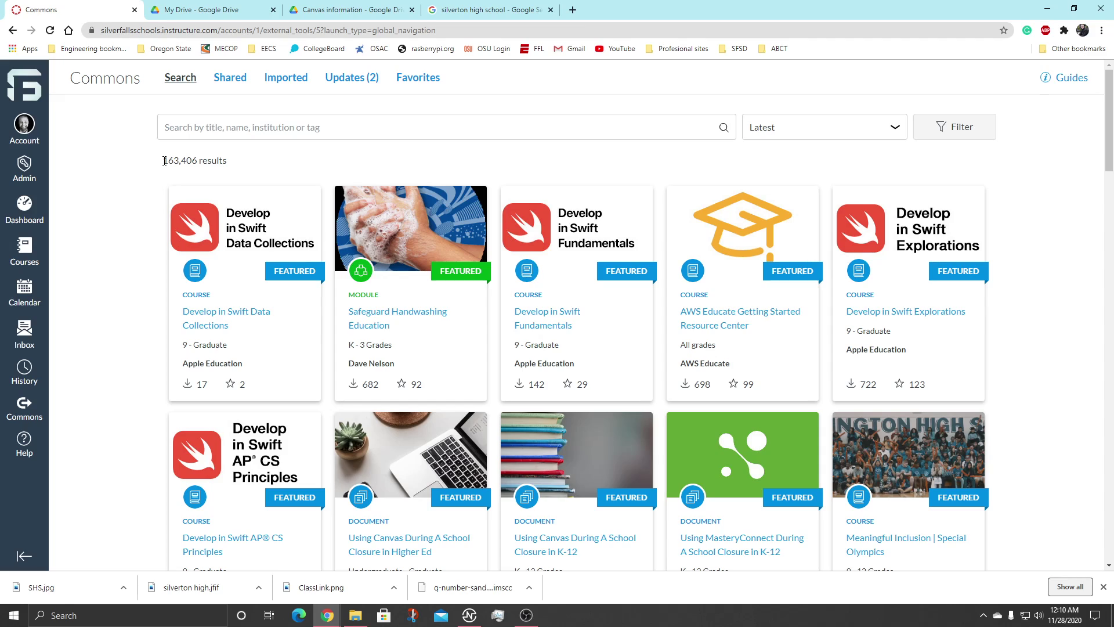
Search Commons for 'sfsd' and scroll through the 188 results.
left_click(187, 134)
type("sfsd")
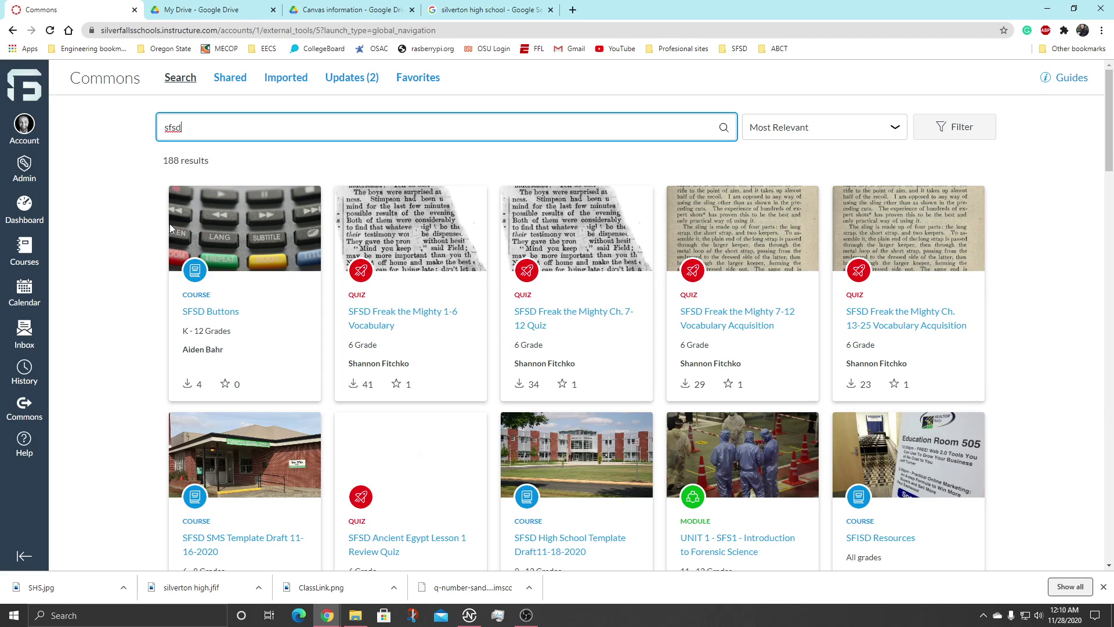
scroll(169, 227, "down", 2)
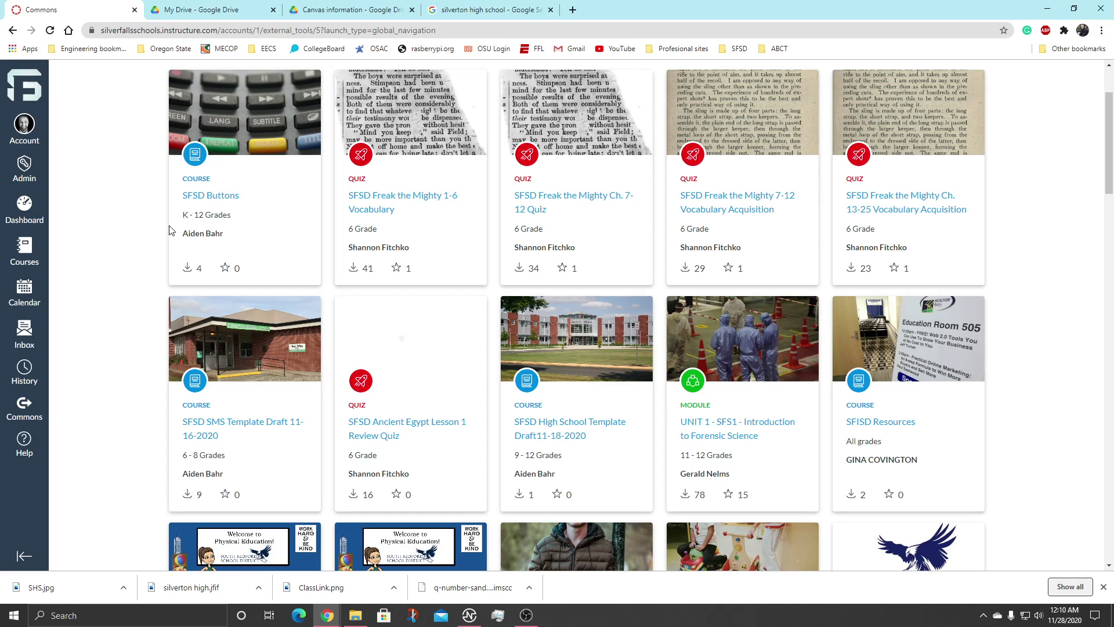
Open the SFSD High School Template Draft11-18-2020 import options and tick the new sandbox course.
left_click(556, 436)
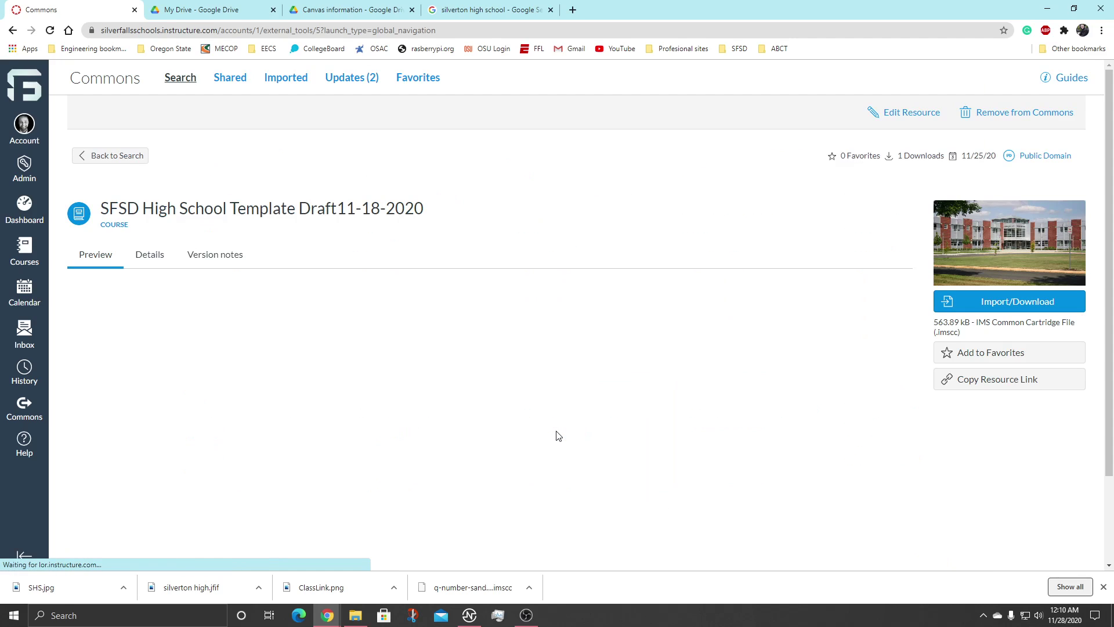
left_click(968, 306)
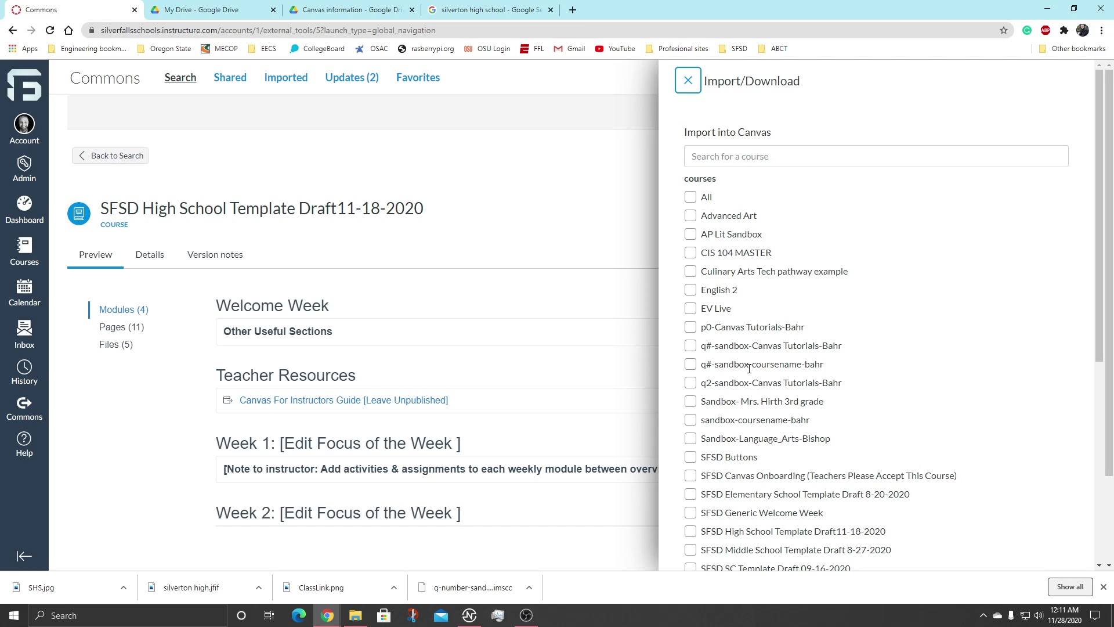
left_click_drag(701, 365, 710, 365)
left_click_drag(714, 364, 819, 363)
double_click(814, 364)
left_click(691, 364)
Keep only the sandbox course selected and start the import into it.
scroll(722, 356, "down", 2)
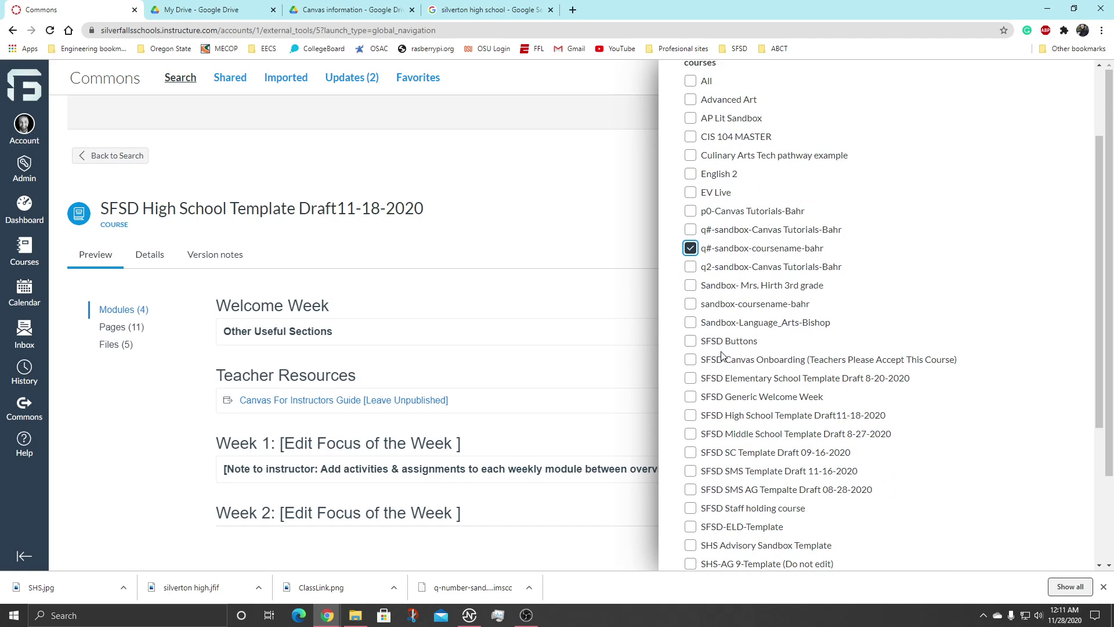
left_click(691, 285)
left_click(691, 285)
double_click(691, 360)
left_click_drag(700, 248, 829, 266)
left_click(830, 268)
scroll(864, 333, "down", 4)
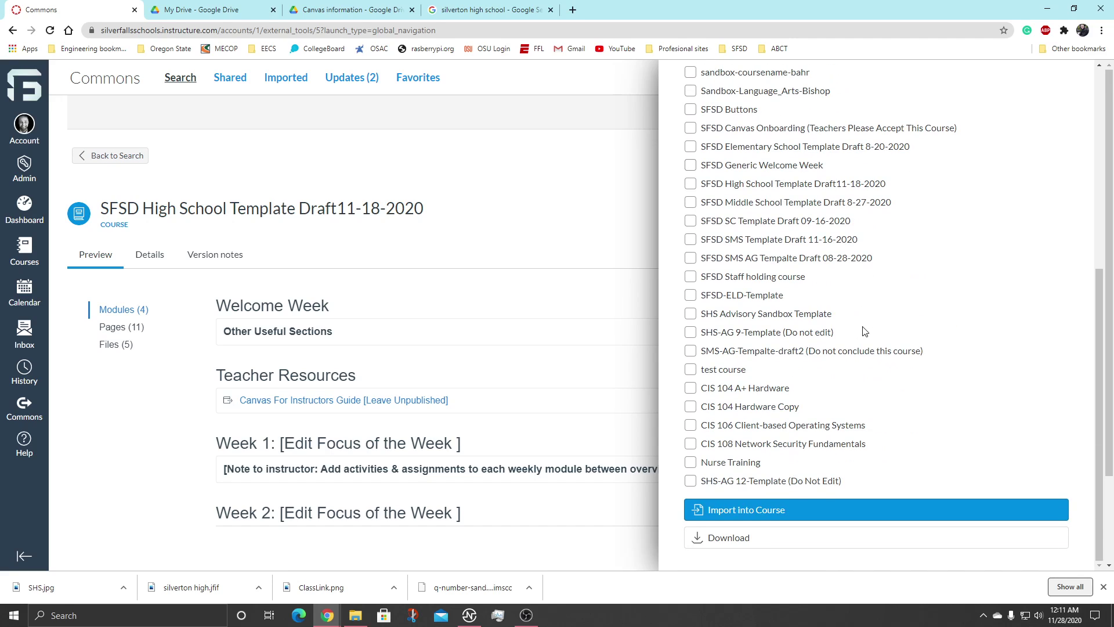
left_click(728, 511)
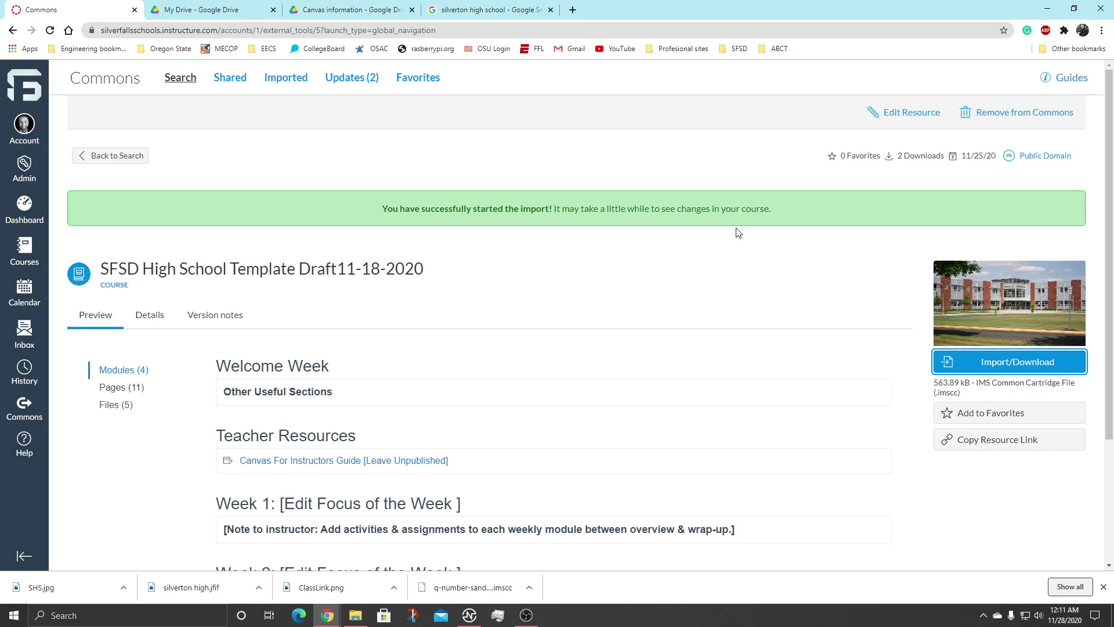
left_click(44, 249)
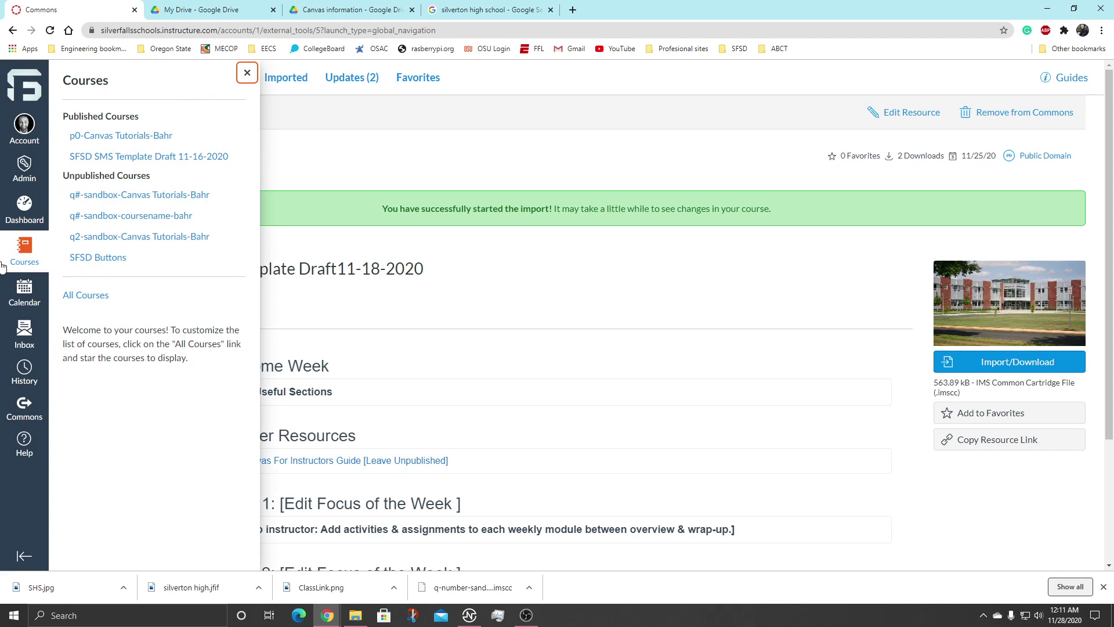
left_click(141, 216)
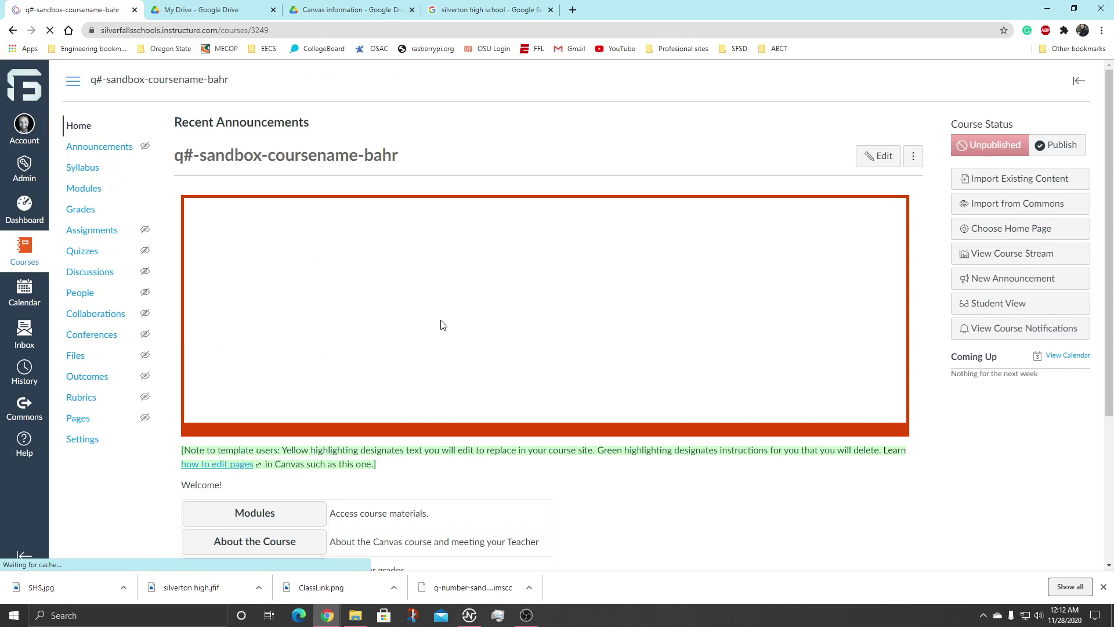
scroll(441, 319, "down", 4)
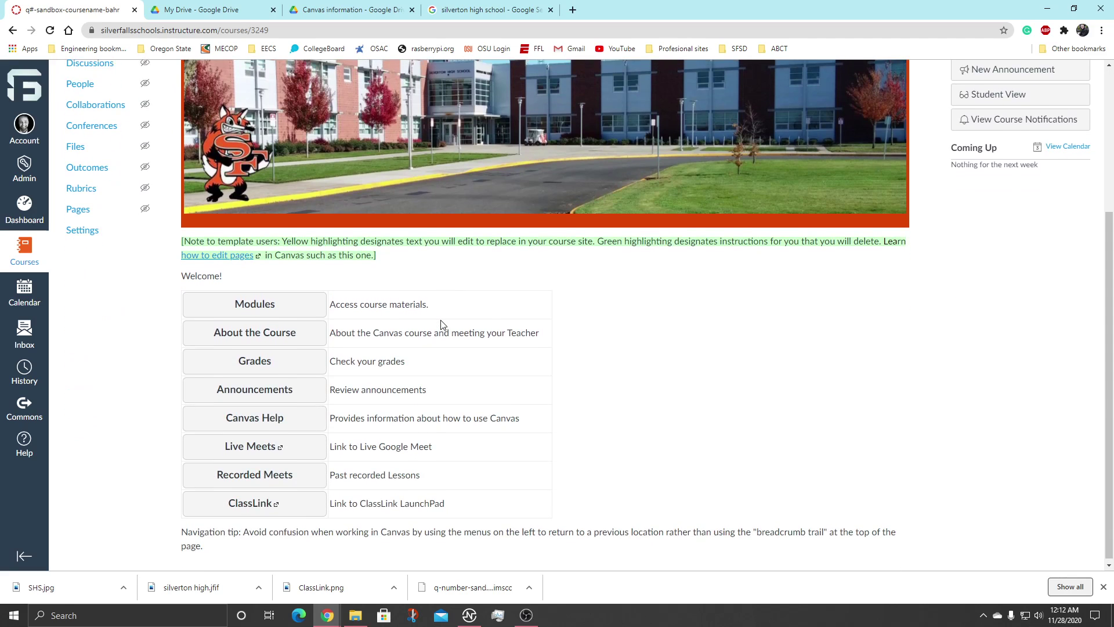
scroll(441, 320, "up", 1)
scroll(441, 319, "down", 1)
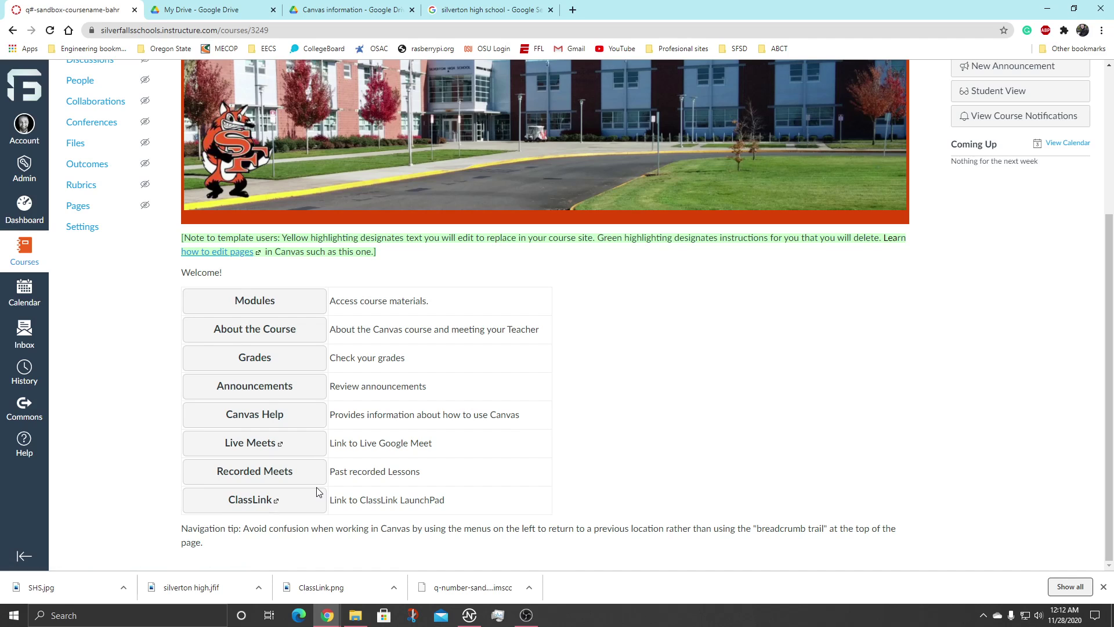
scroll(319, 492, "up", 2)
scroll(116, 148, "up", 2)
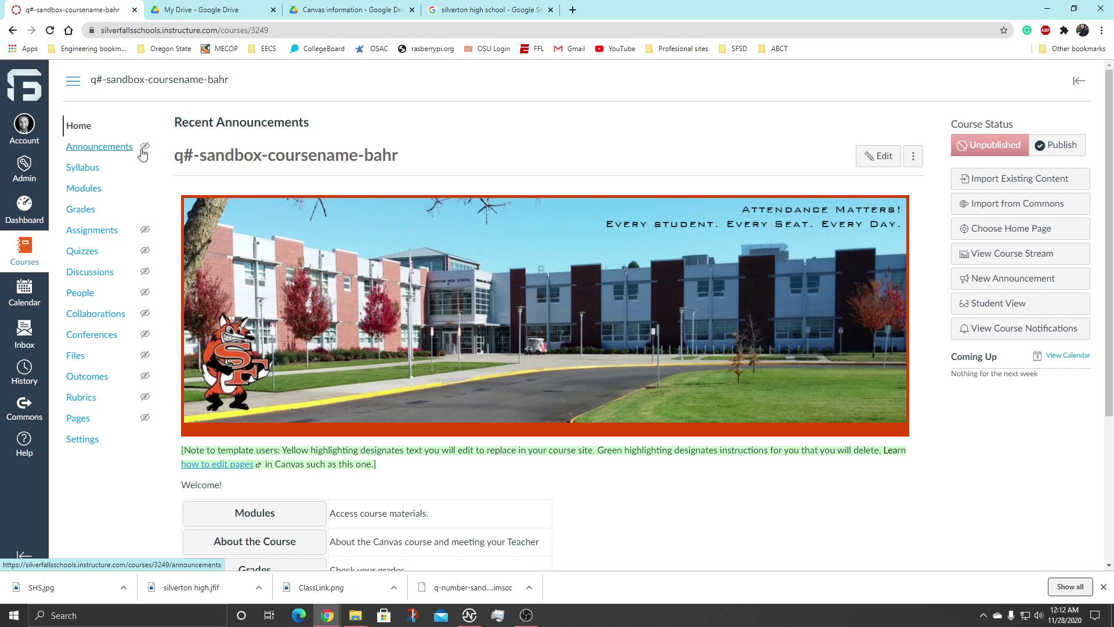
mouse_move(141, 153)
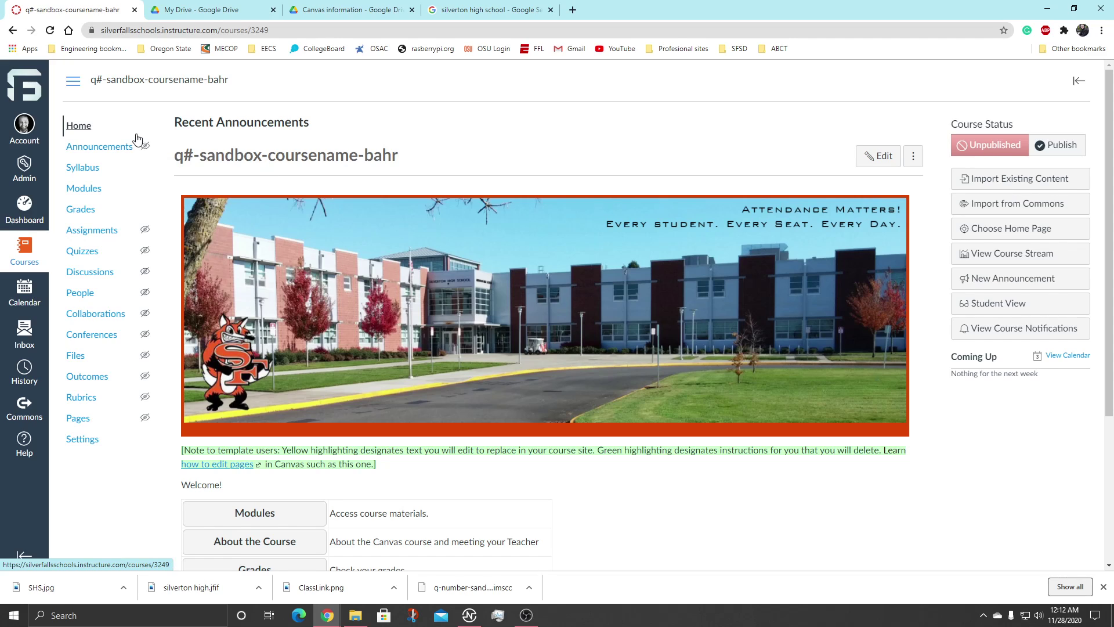
scroll(134, 174, "down", 1)
scroll(586, 322, "down", 3)
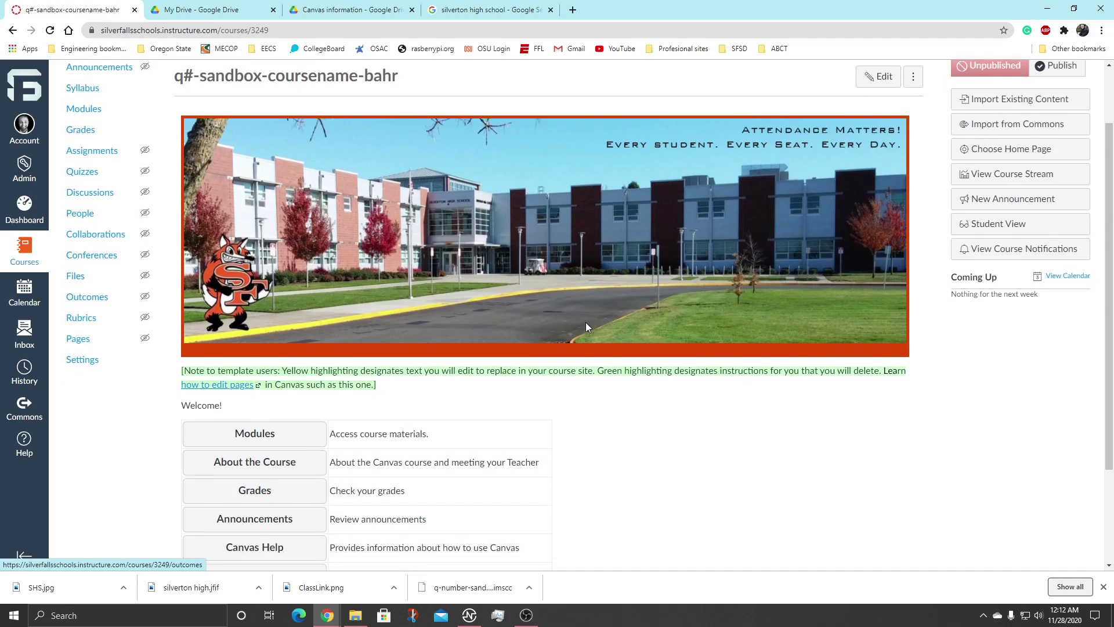
scroll(602, 308, "up", 4)
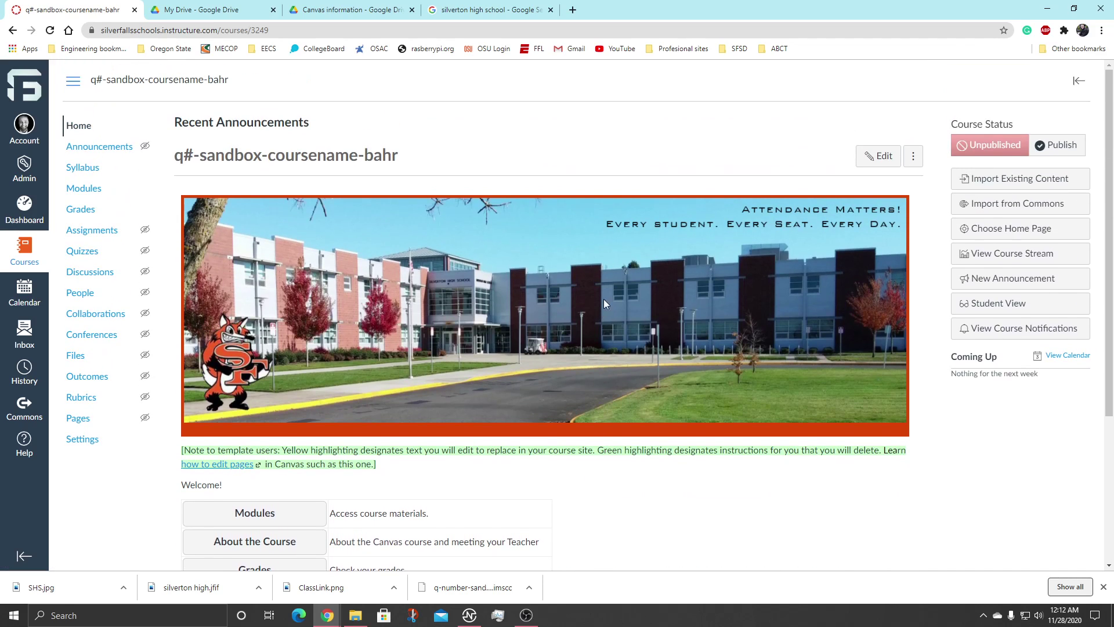
Edit the Homepage and open the link settings for the Live Meets text in the table.
left_click(878, 155)
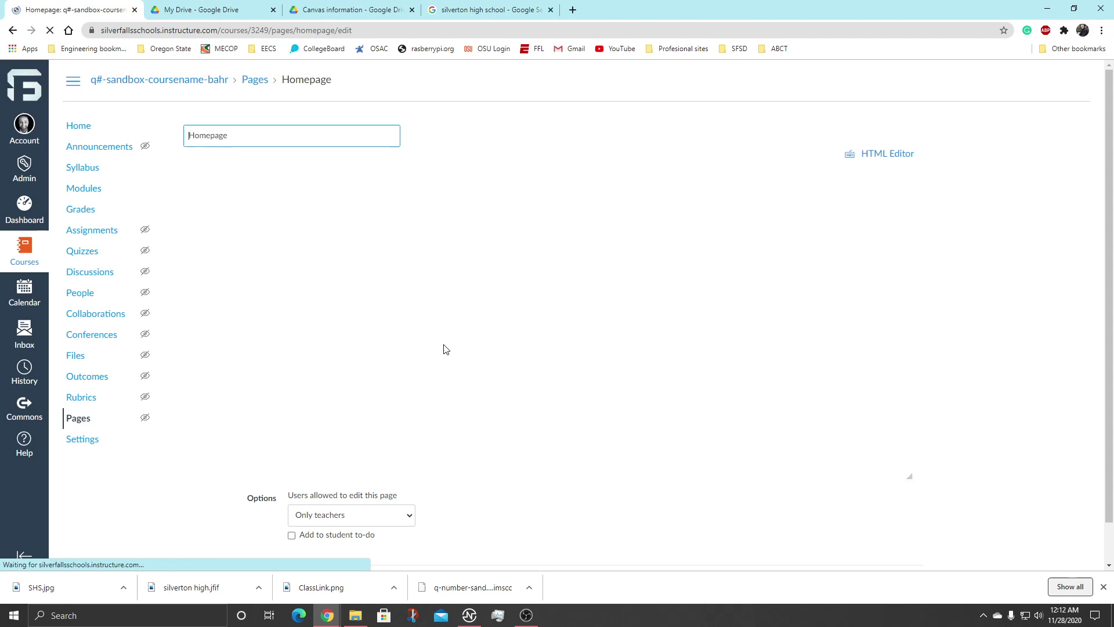
scroll(374, 344, "down", 2)
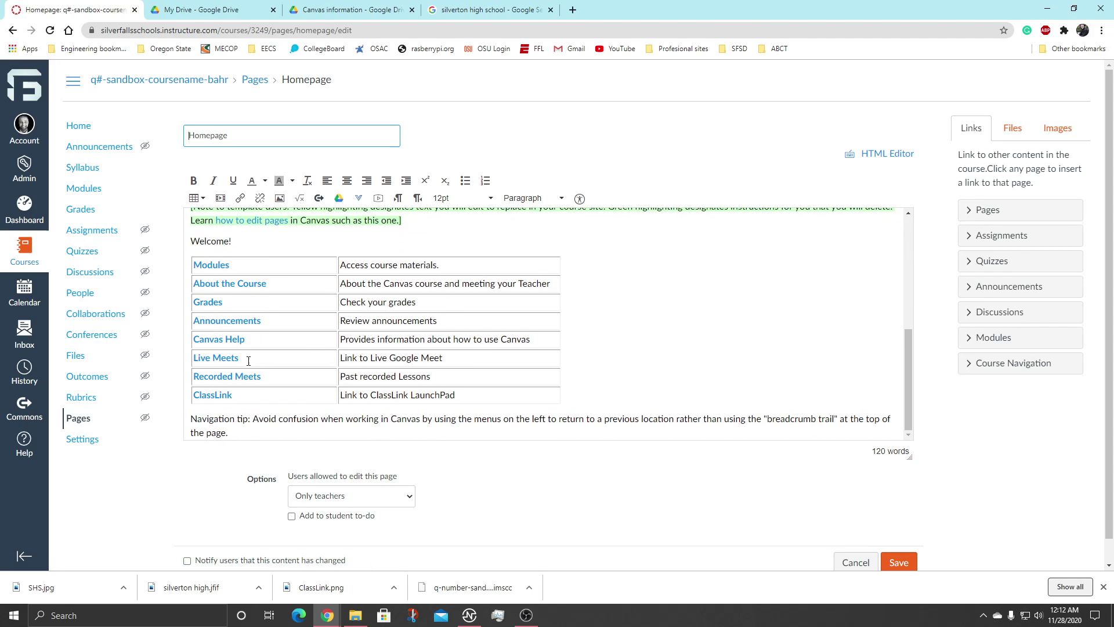
left_click_drag(247, 359, 195, 355)
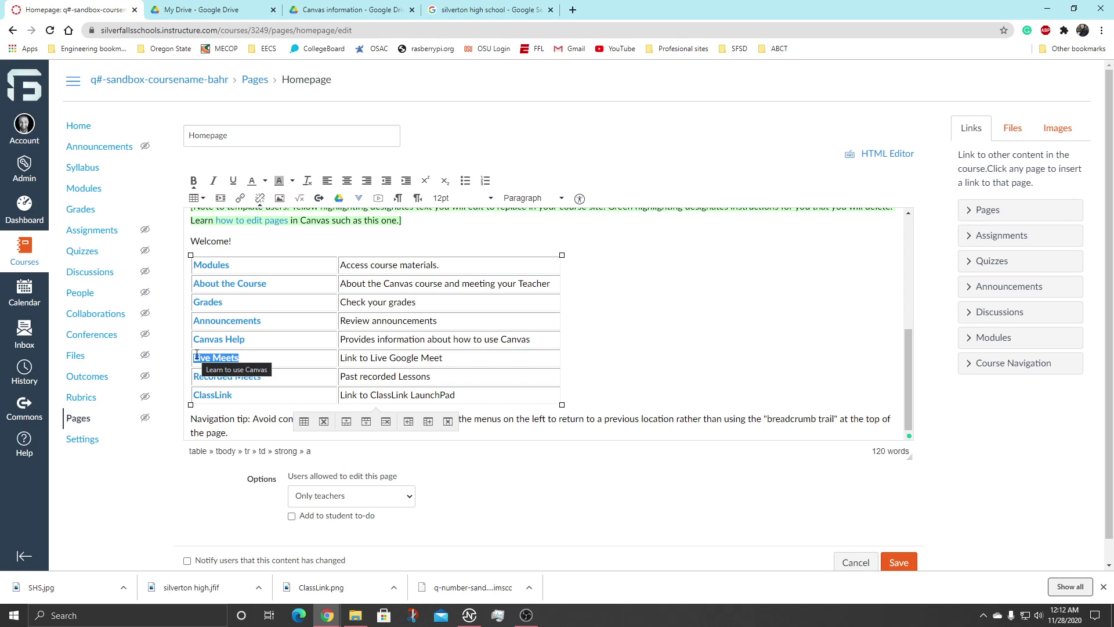
left_click(241, 199)
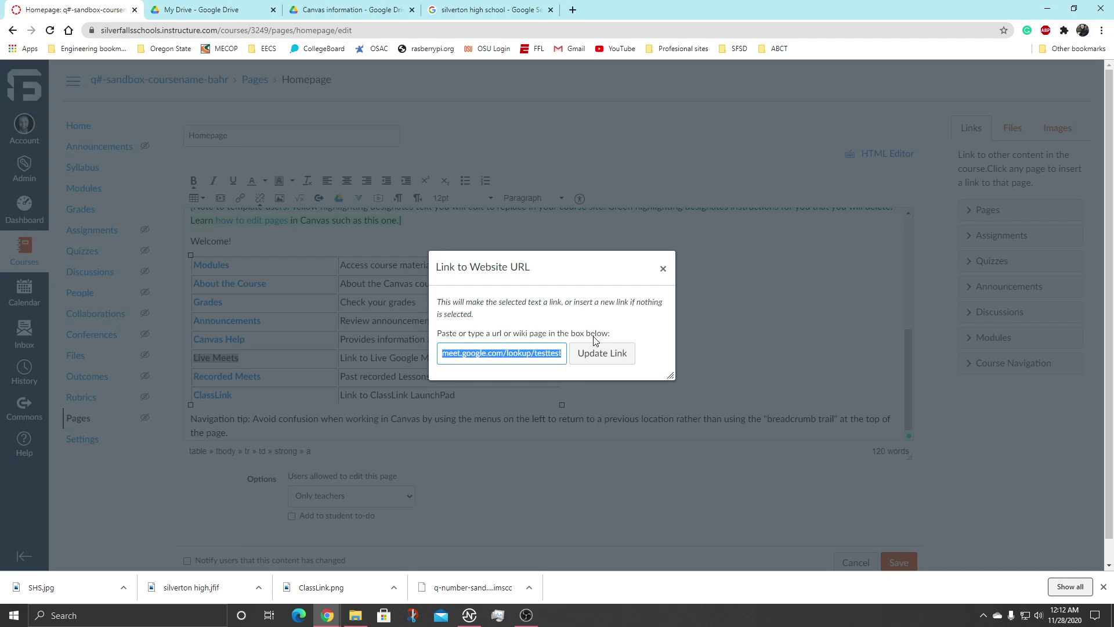
Replace 'testtest' in the Live Meets Google Meet lookup URL with the teacher's meet code.
left_click(550, 353)
double_click(552, 354)
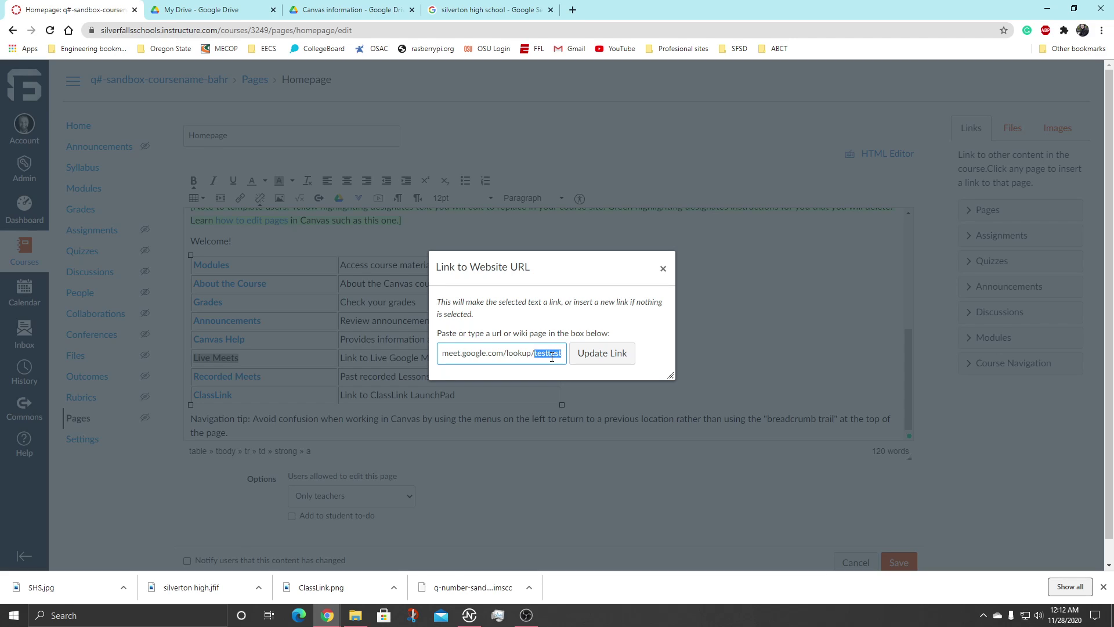
key("BackSpace")
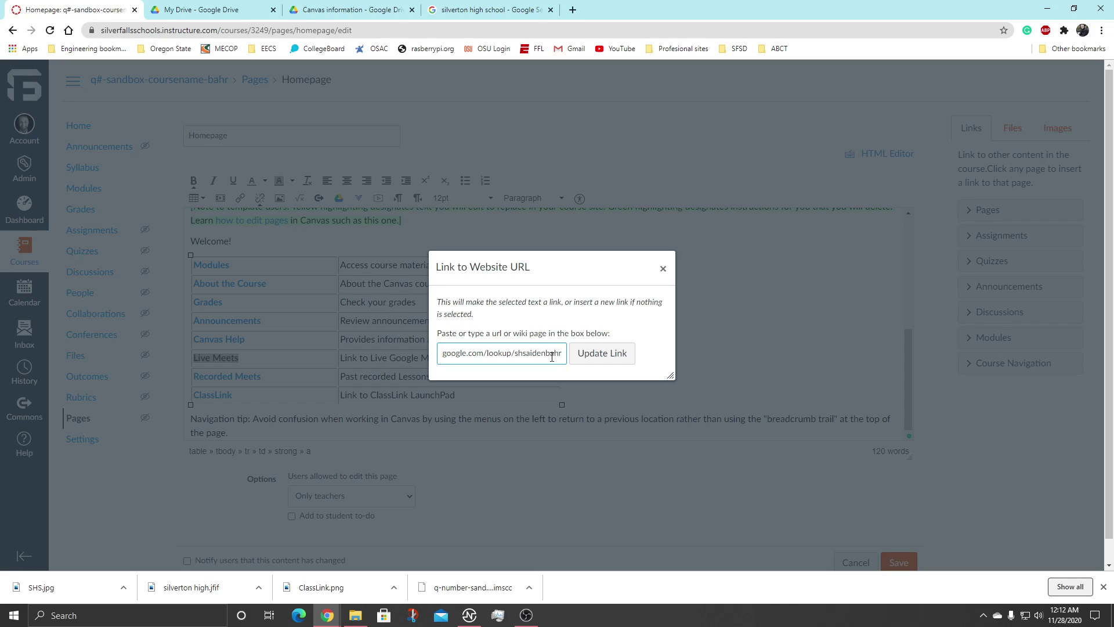
left_click(604, 353)
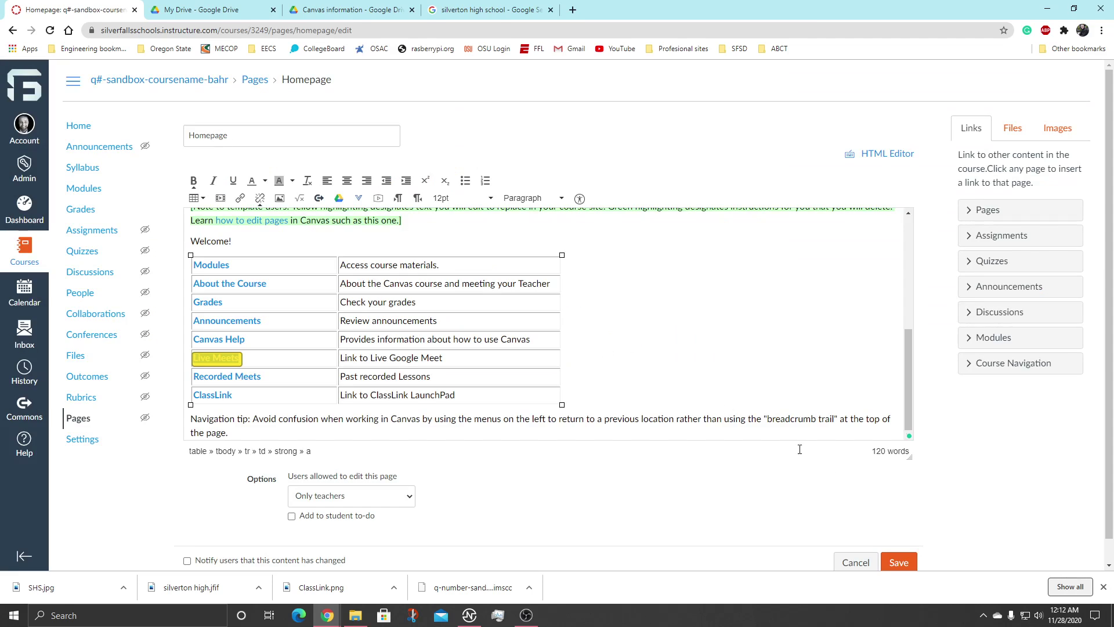
Save the Homepage and check that Live Meets shows as an external link.
left_click(899, 562)
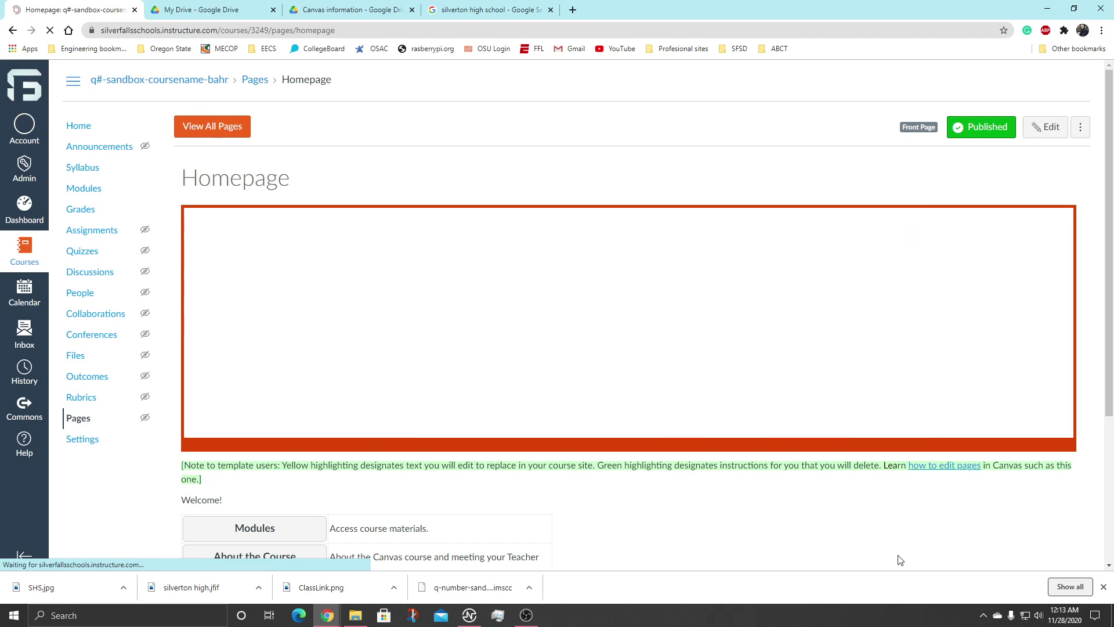
scroll(702, 321, "down", 5)
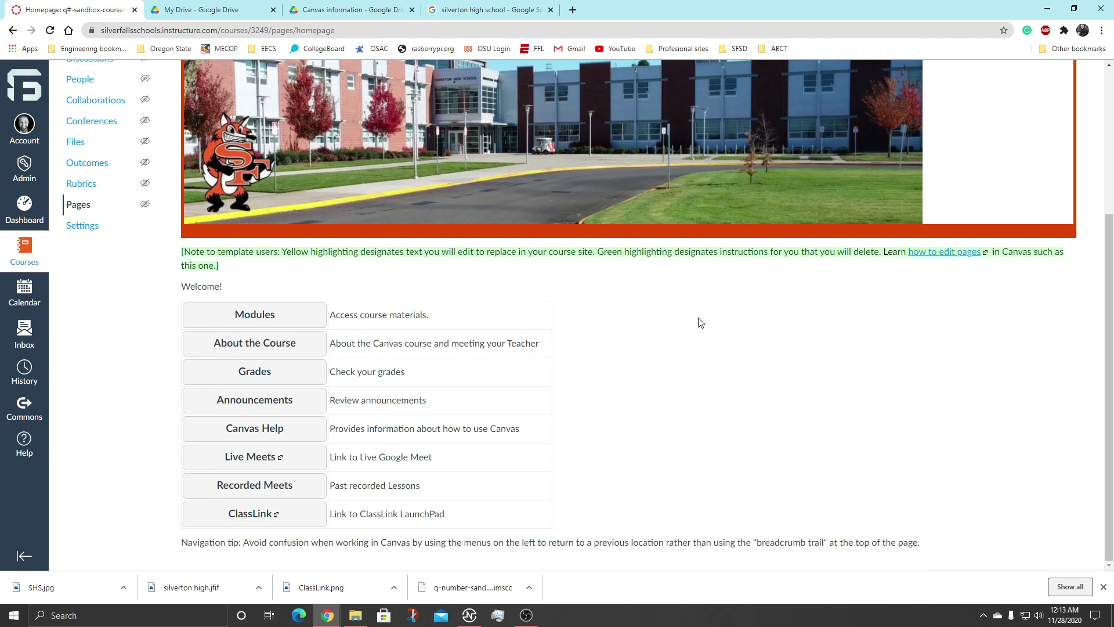
scroll(692, 348, "up", 3)
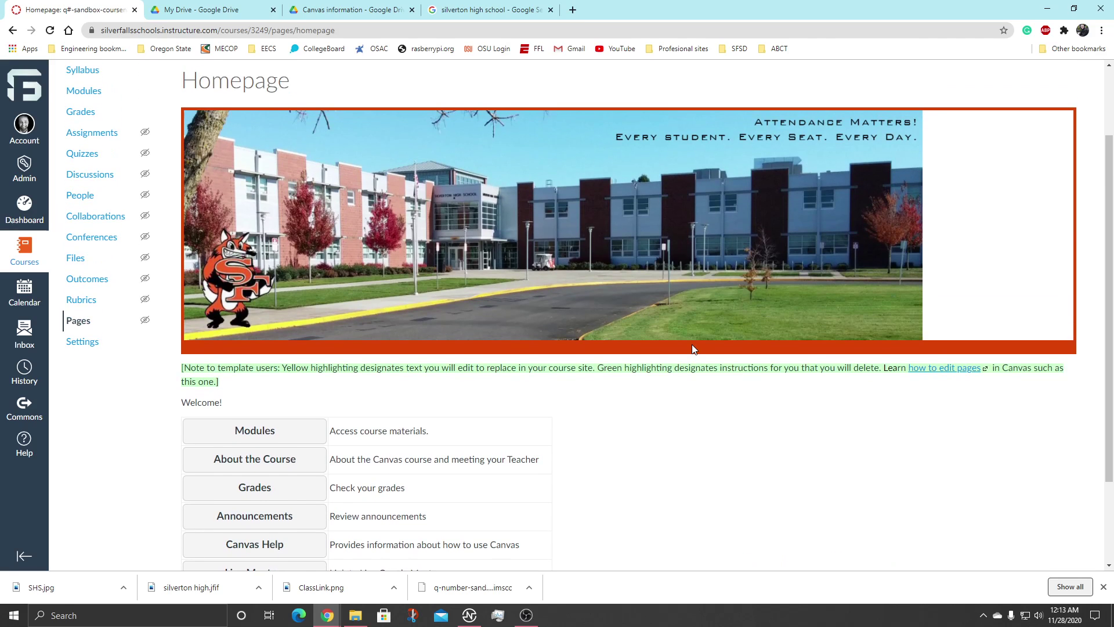
scroll(692, 349, "down", 2)
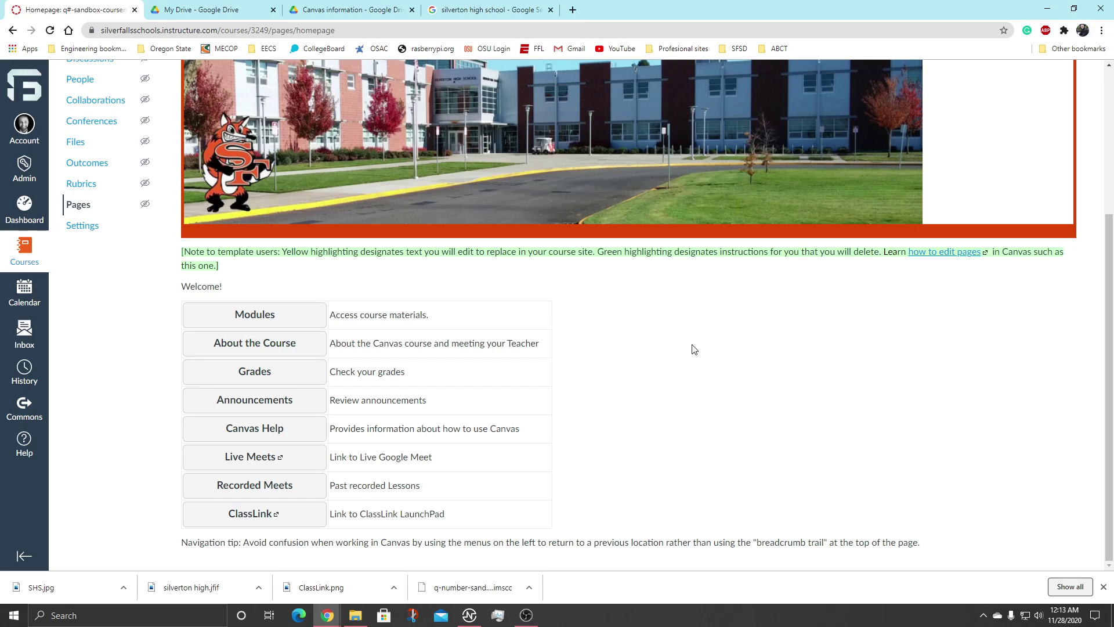